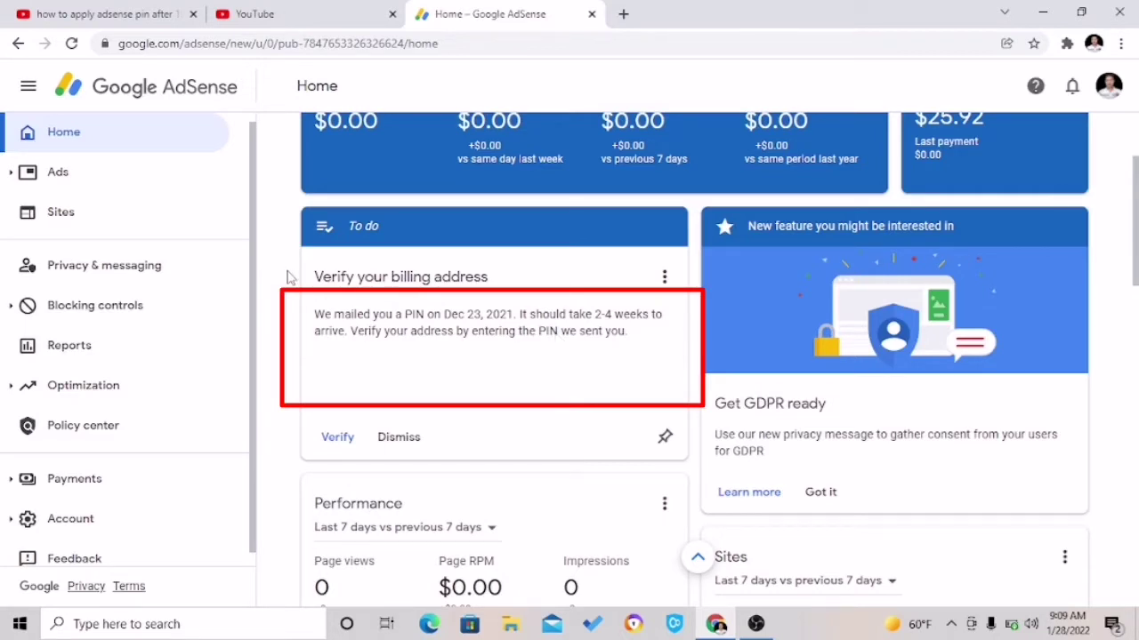
- Open the address verification from the payment hold notice, review the billing address in the Resend PIN request, and cancel the request
{"action": "scroll", "coordinate": [287, 276], "scroll_direction": "up", "scroll_amount": 3}
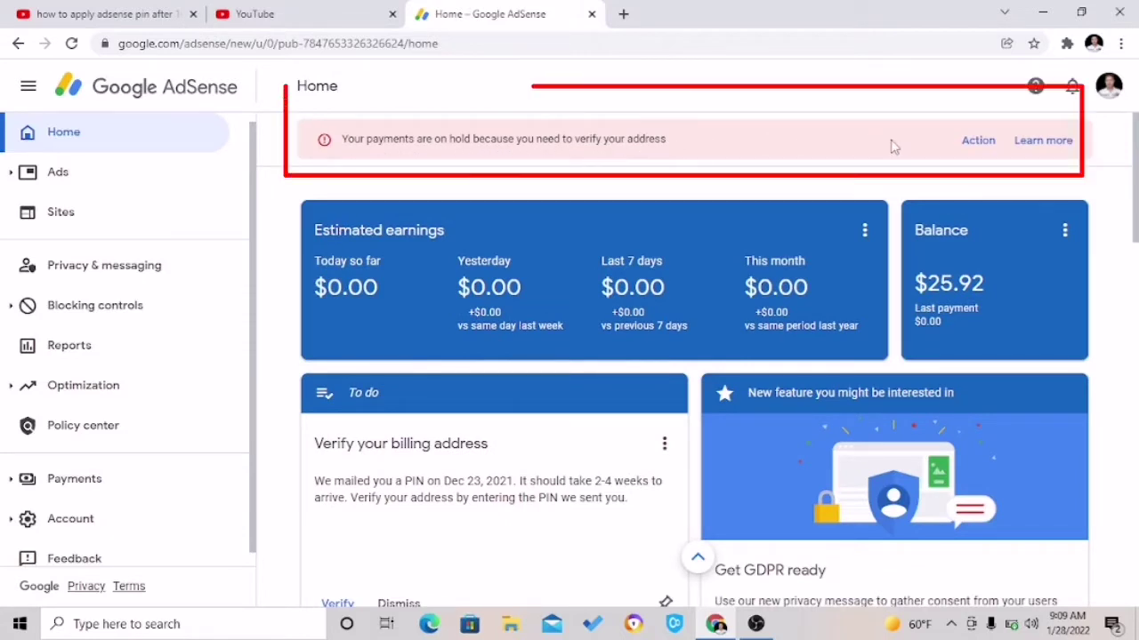
{"action": "left_click", "coordinate": [978, 141]}
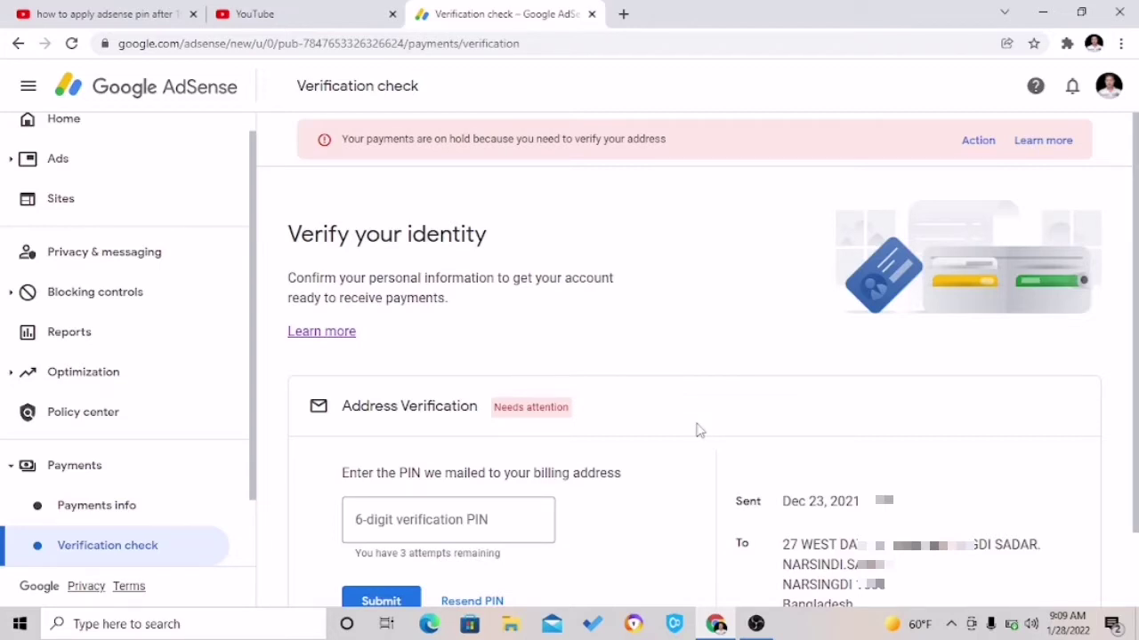
{"action": "scroll", "coordinate": [698, 430], "scroll_direction": "down", "scroll_amount": 1}
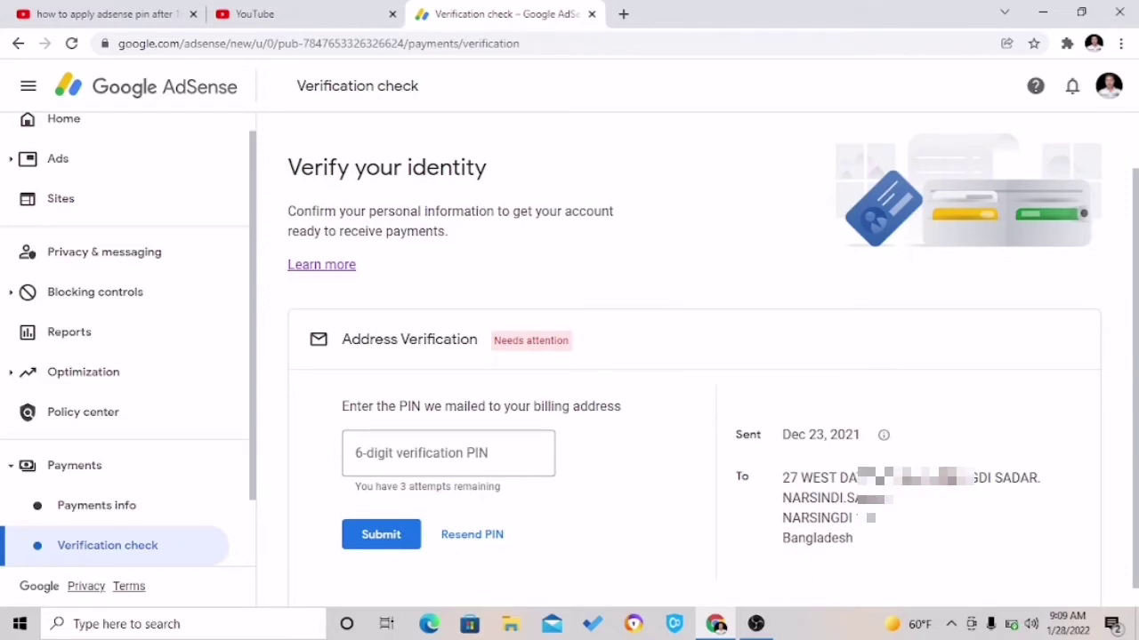
{"action": "left_click", "coordinate": [462, 539]}
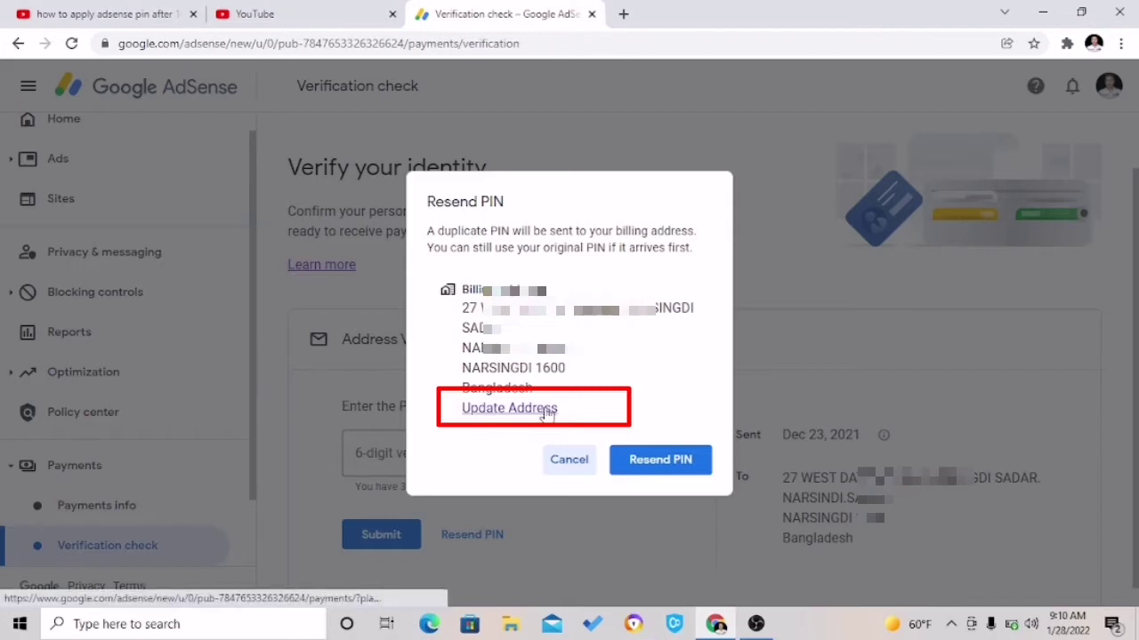
{"action": "left_click", "coordinate": [572, 461]}
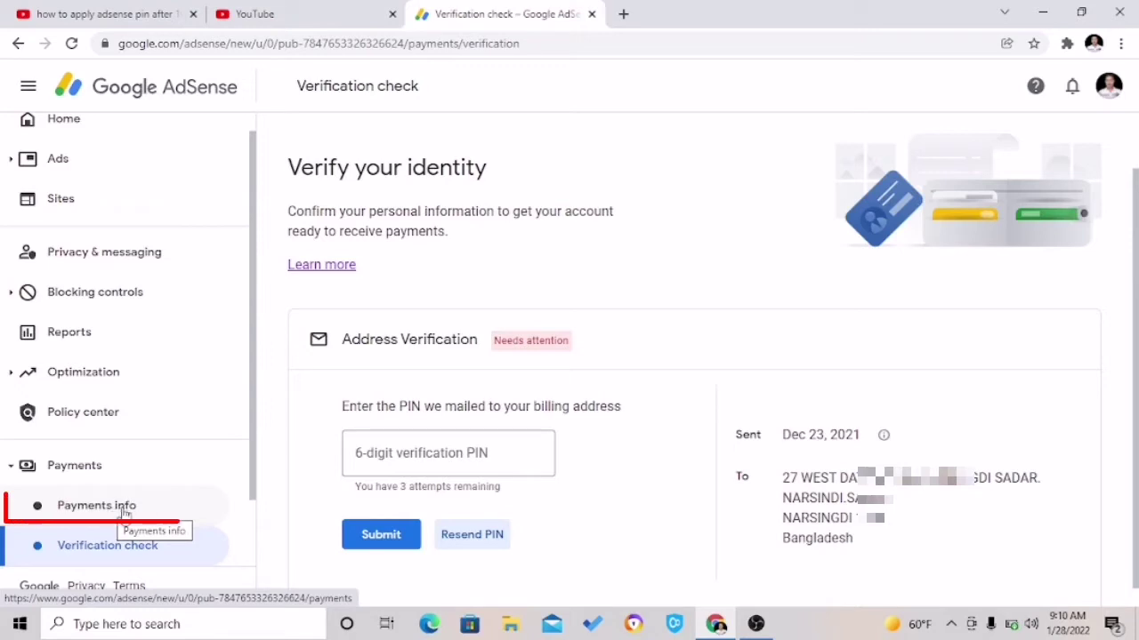
- Open the payments profile's name and address for editing in the payment settings, with the cursor at the start of address line 1
{"action": "left_click", "coordinate": [87, 507]}
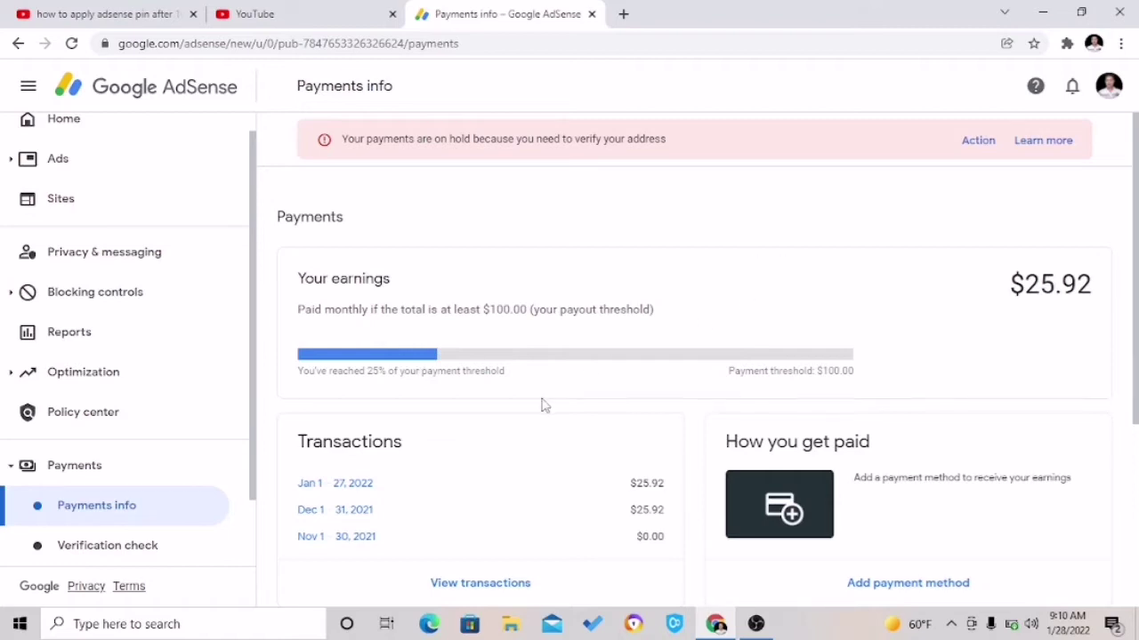
{"action": "scroll", "coordinate": [544, 405], "scroll_direction": "down", "scroll_amount": 3}
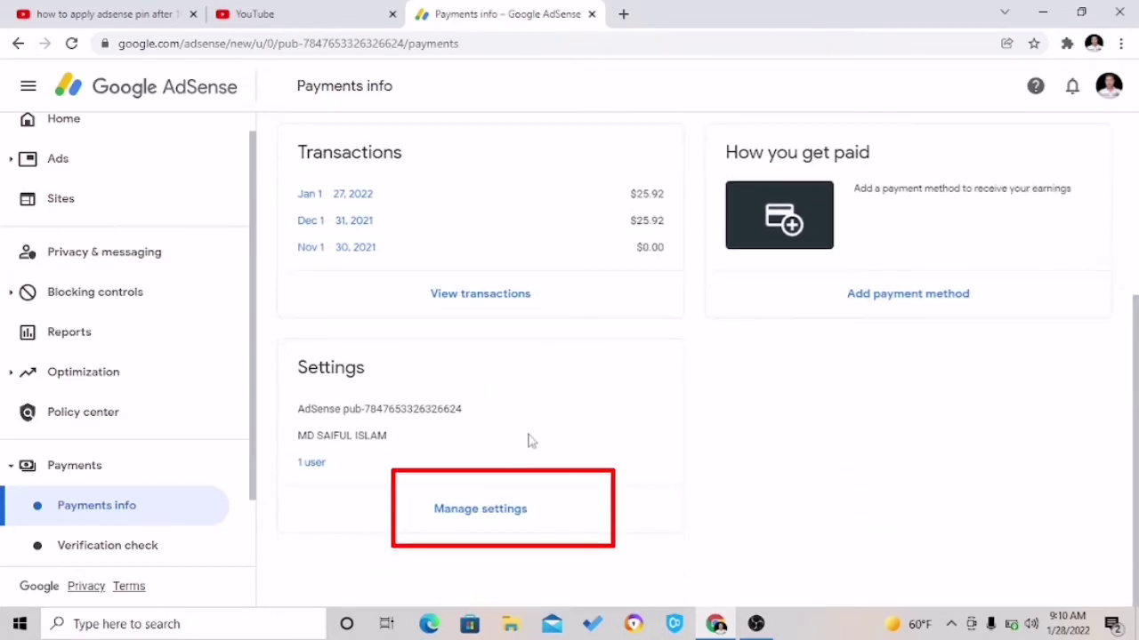
{"action": "left_click", "coordinate": [481, 510]}
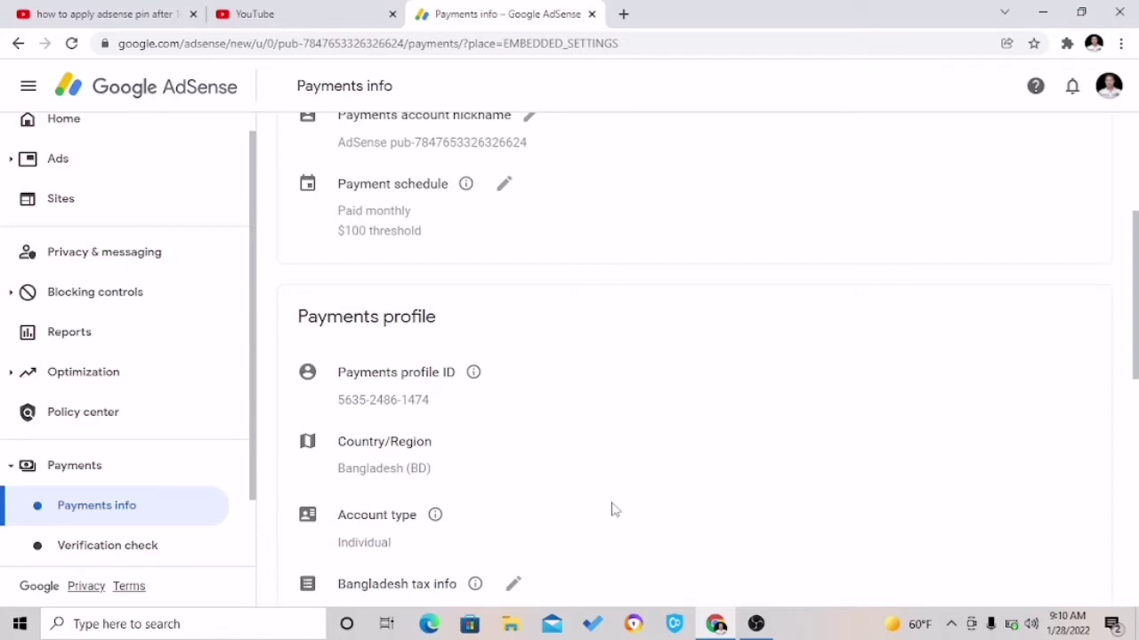
{"action": "scroll", "coordinate": [742, 475], "scroll_direction": "down", "scroll_amount": 2}
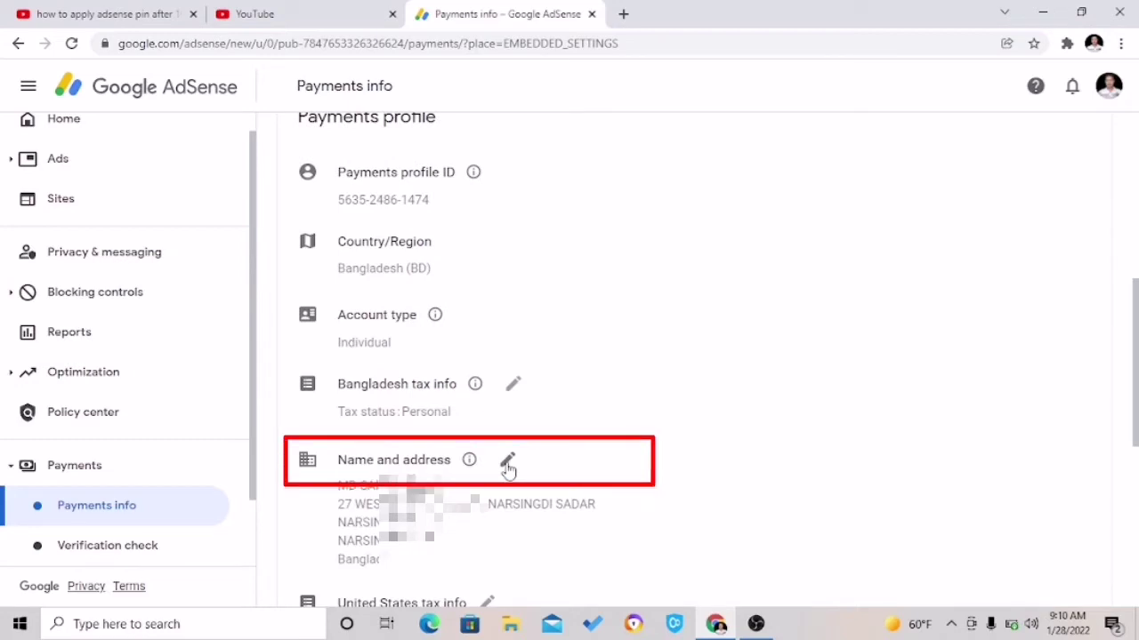
{"action": "left_click", "coordinate": [507, 463]}
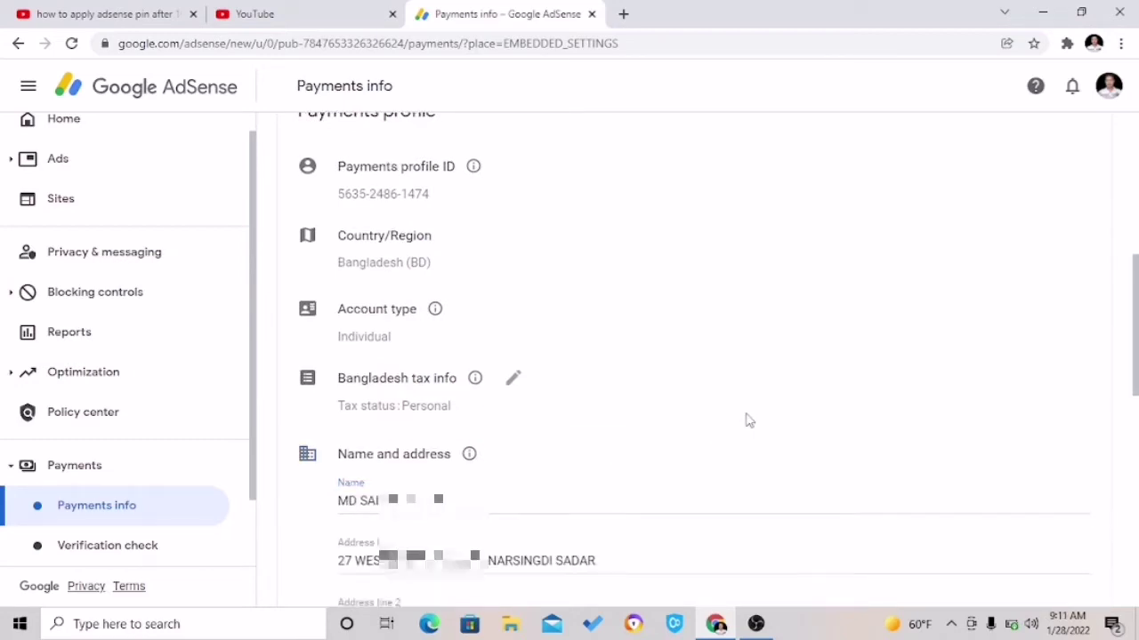
{"action": "scroll", "coordinate": [747, 420], "scroll_direction": "down", "scroll_amount": 2}
{"action": "scroll", "coordinate": [747, 420], "scroll_direction": "down", "scroll_amount": 1}
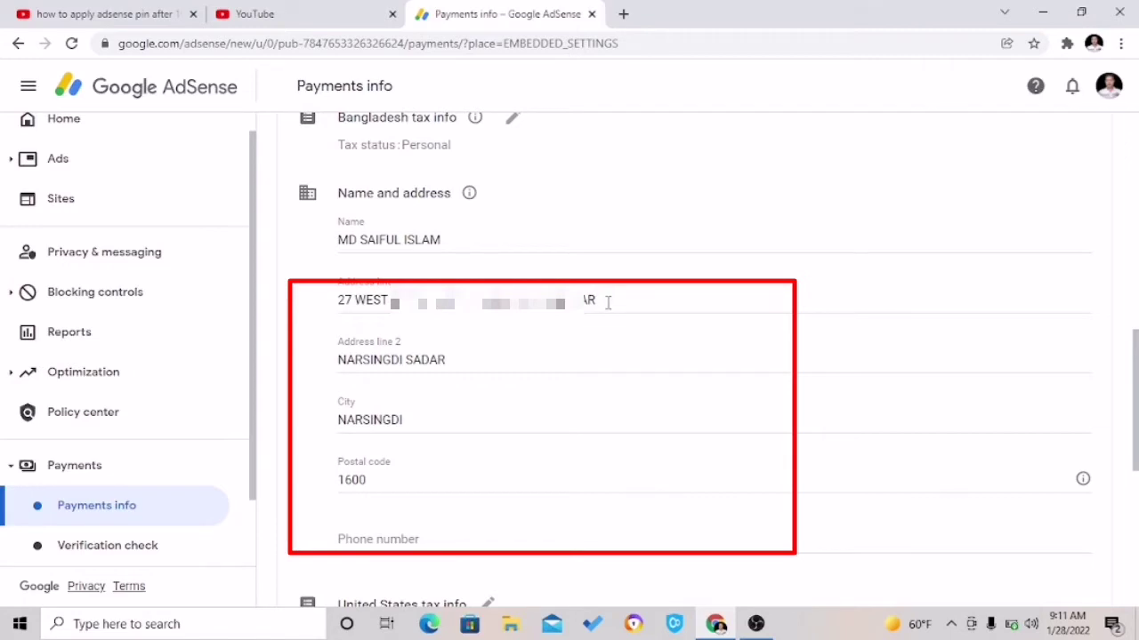
{"action": "left_click", "coordinate": [339, 300]}
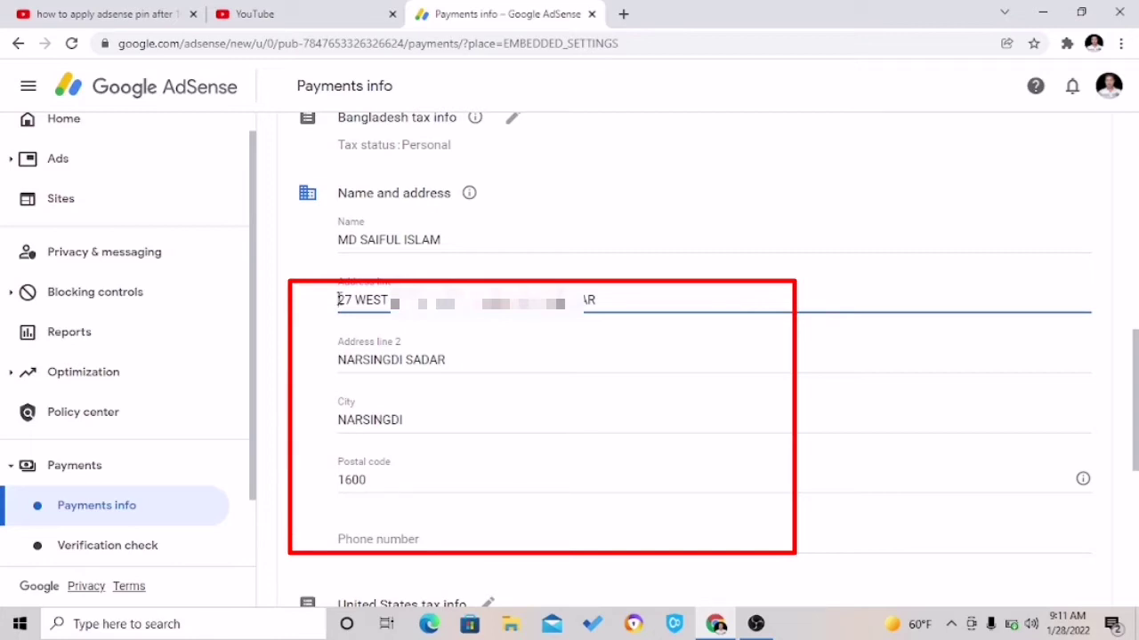
{"action": "type", "text": "1"}
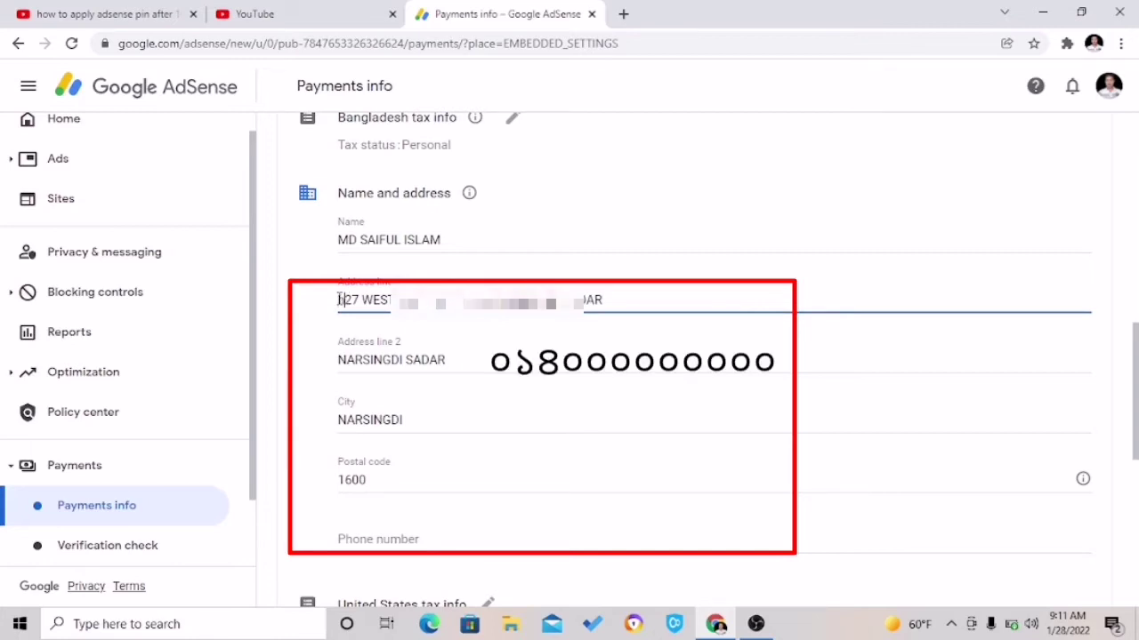
{"action": "type", "text": "ouse 27"}
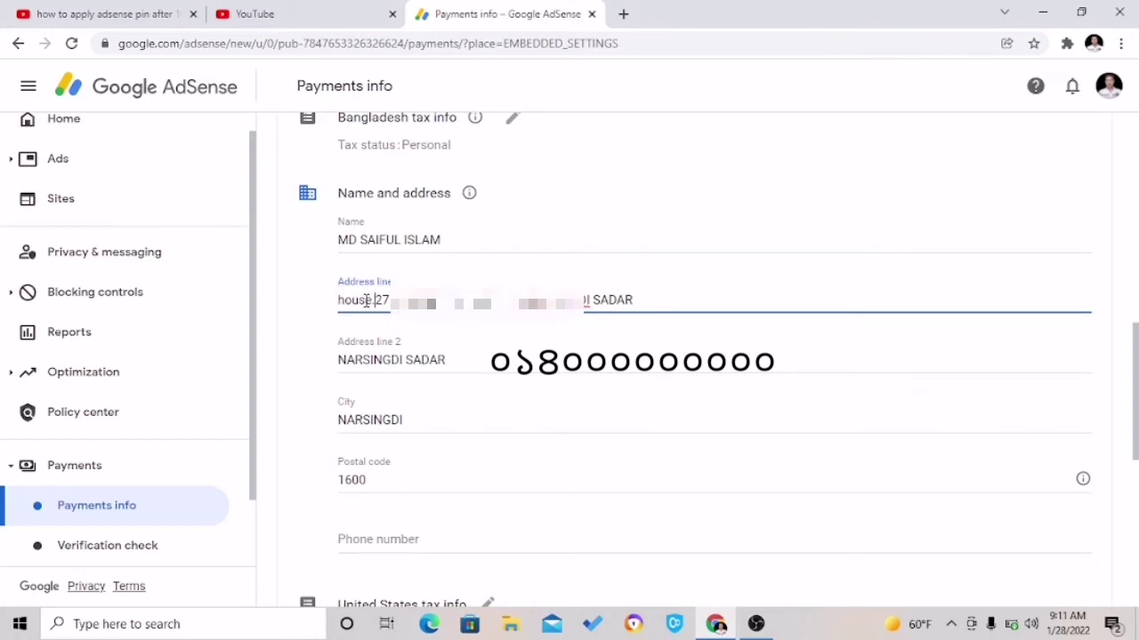
{"action": "key", "text": "BackSpace"}
{"action": "key", "text": "BackSpace"}
{"action": "key", "text": "BackSpace"}
{"action": "key", "text": "BackSpace"}
{"action": "key", "text": "BackSpace"}
{"action": "key", "text": "BackSpace"}
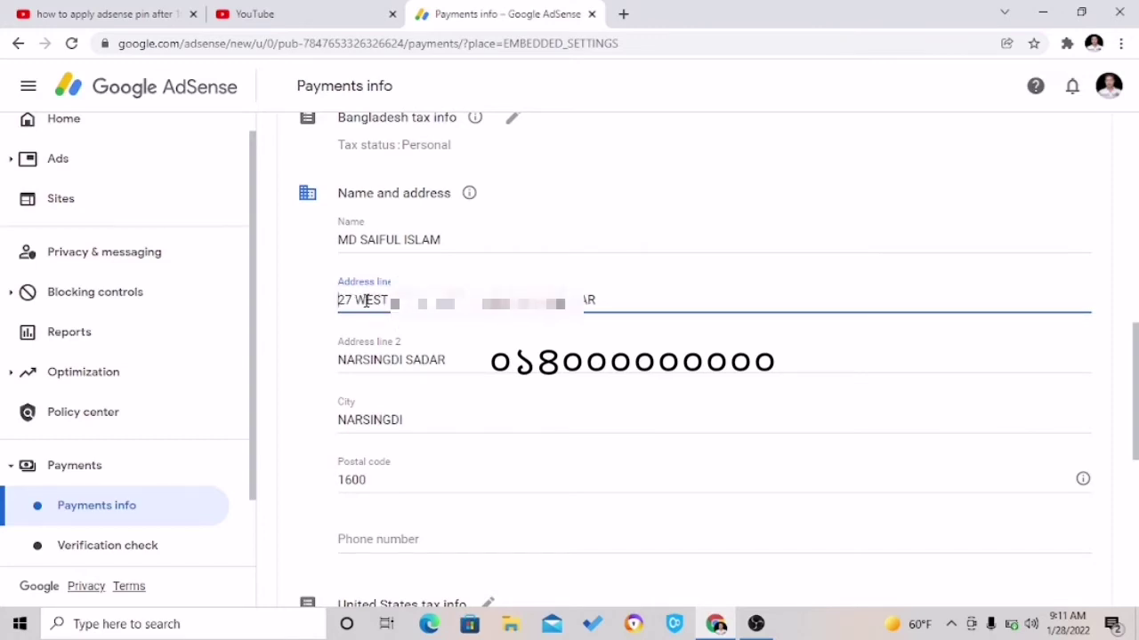
- Add HOUSE, VILLAGE and POST OFFICE labels to address line 1, the mobile number to address line 2, and fill in the phone number
{"action": "type", "text": "HO"}
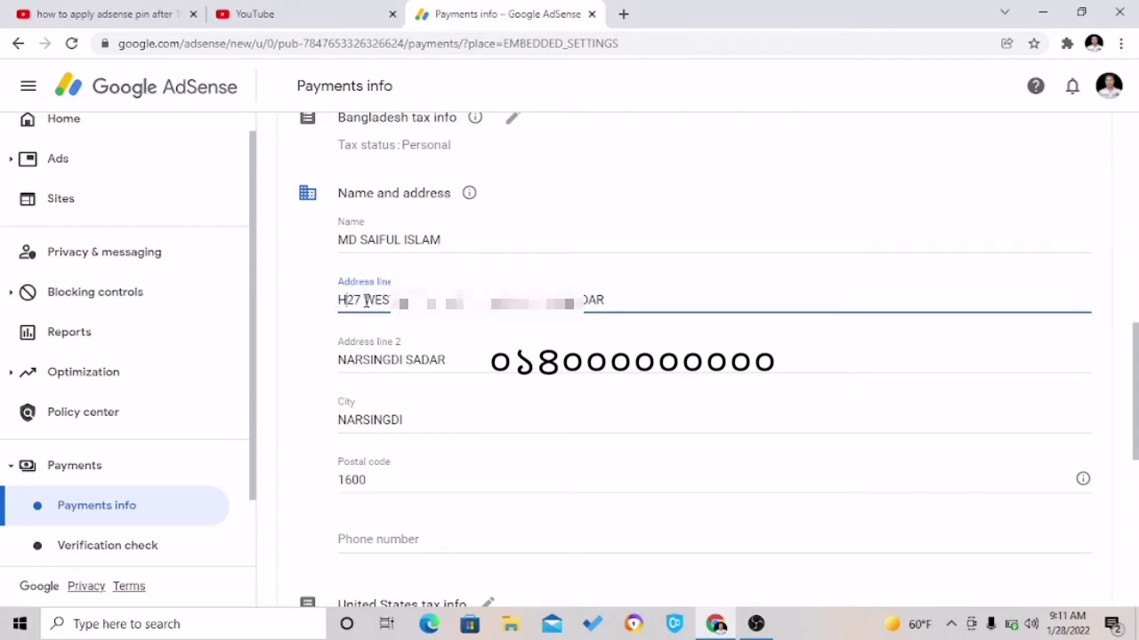
{"action": "key", "text": "Caps_Lock"}
{"action": "type", "text": "USE."}
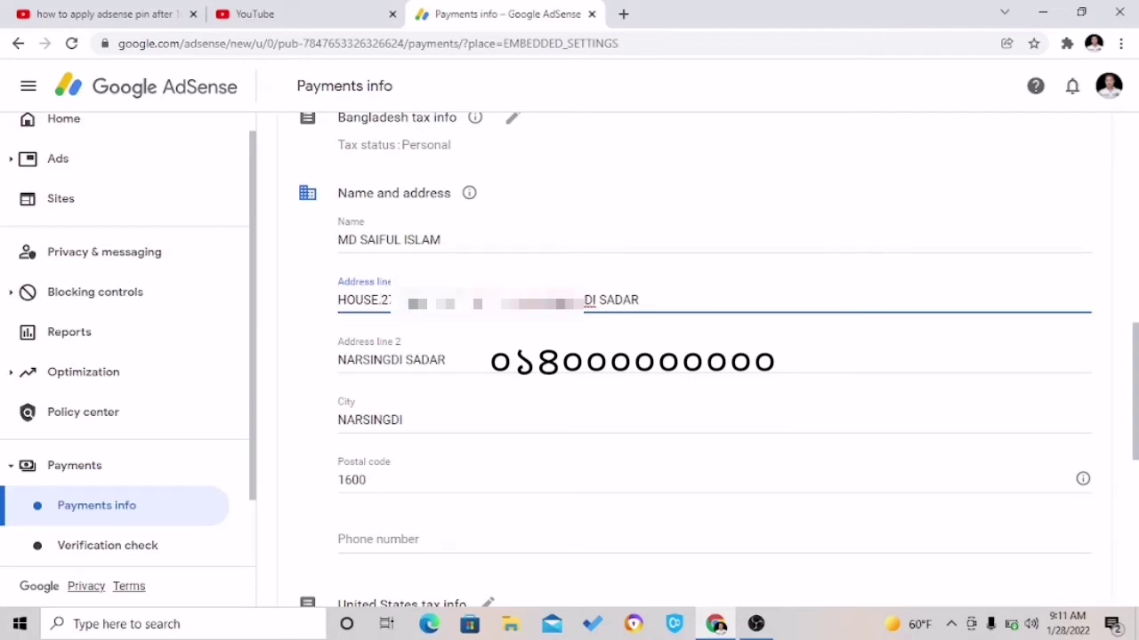
{"action": "type", "text": " ROAD"}
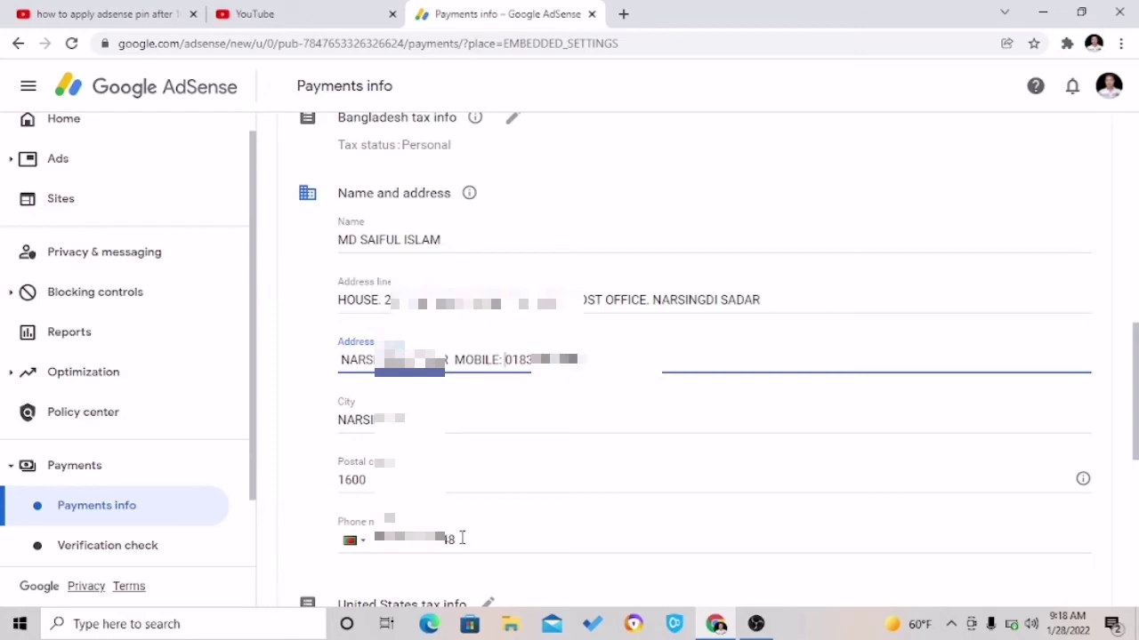
- Save the updated name and address in the payments profile
{"action": "left_click", "coordinate": [308, 495]}
{"action": "scroll", "coordinate": [308, 494], "scroll_direction": "down", "scroll_amount": 2}
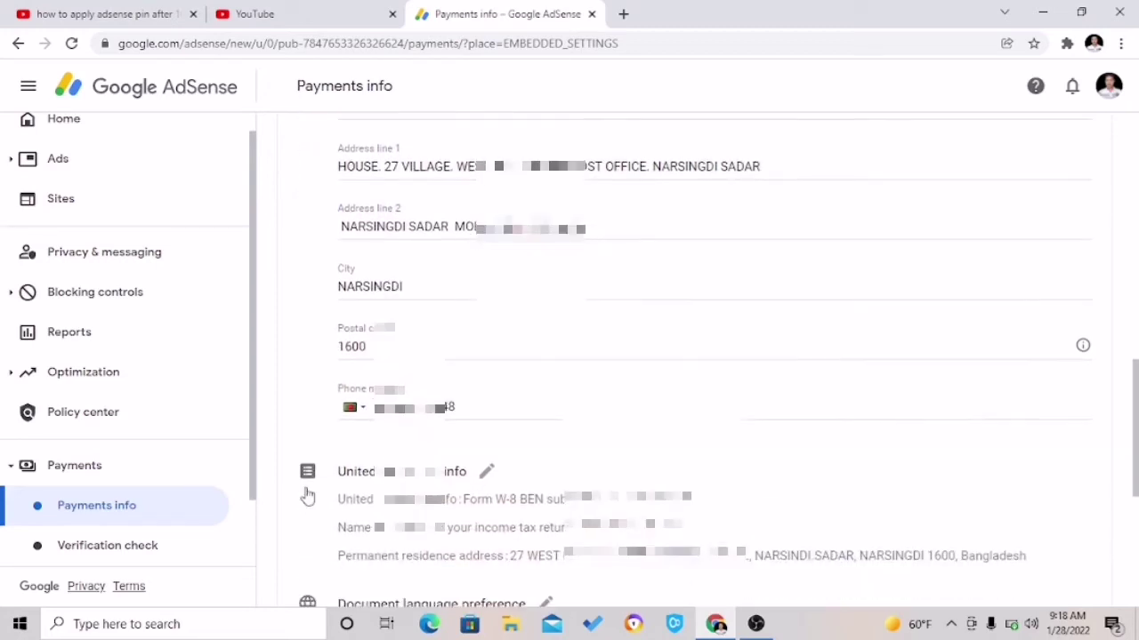
{"action": "scroll", "coordinate": [307, 495], "scroll_direction": "down", "scroll_amount": 2}
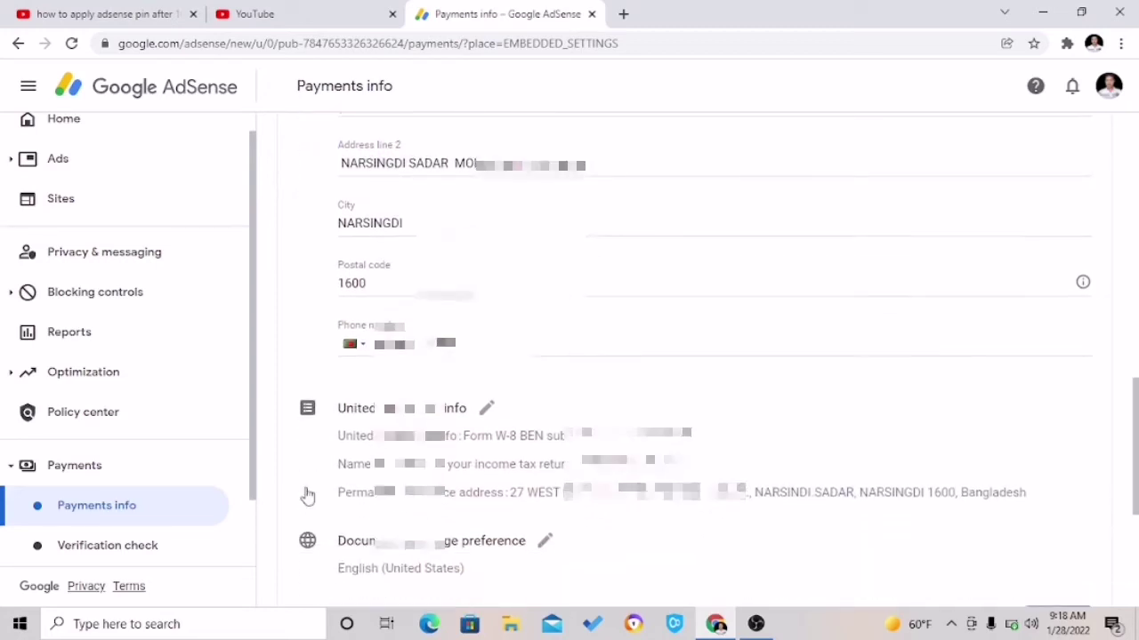
{"action": "scroll", "coordinate": [307, 496], "scroll_direction": "down", "scroll_amount": 1}
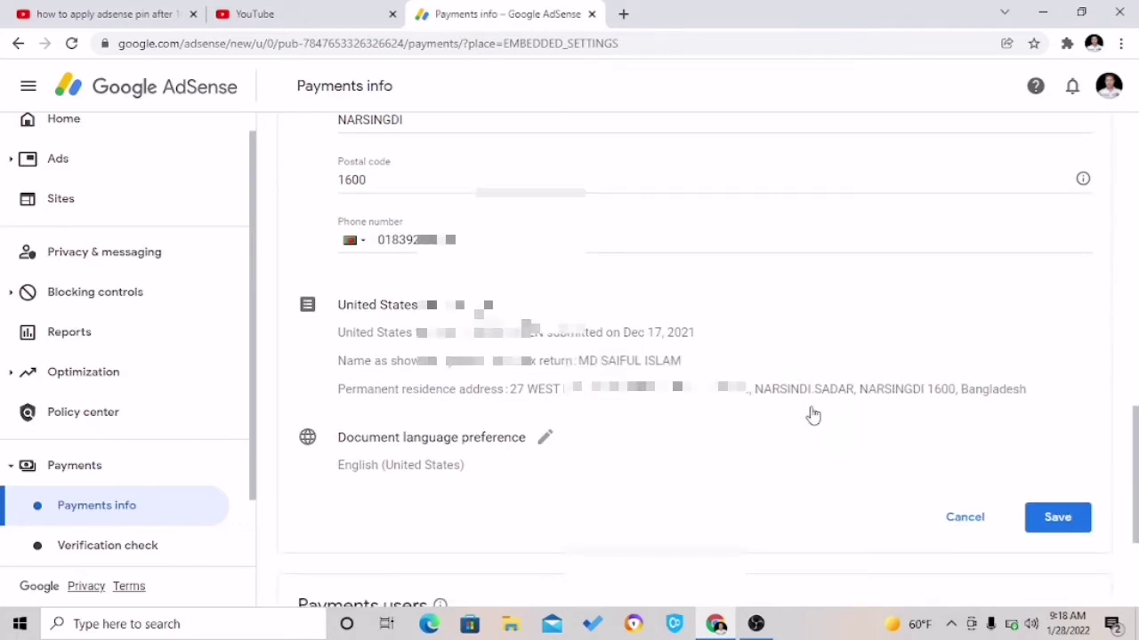
{"action": "left_click", "coordinate": [1057, 518]}
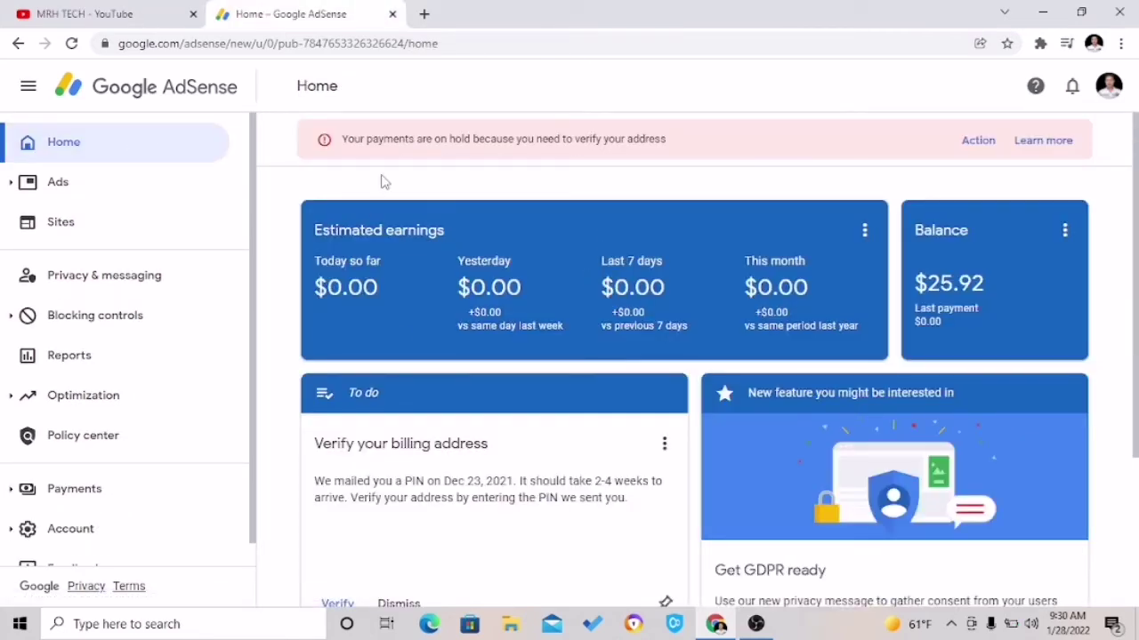
- Open the billing address verification from the home page's to-do card and resend the PIN to the updated billing address
{"action": "scroll", "coordinate": [383, 181], "scroll_direction": "down", "scroll_amount": 2}
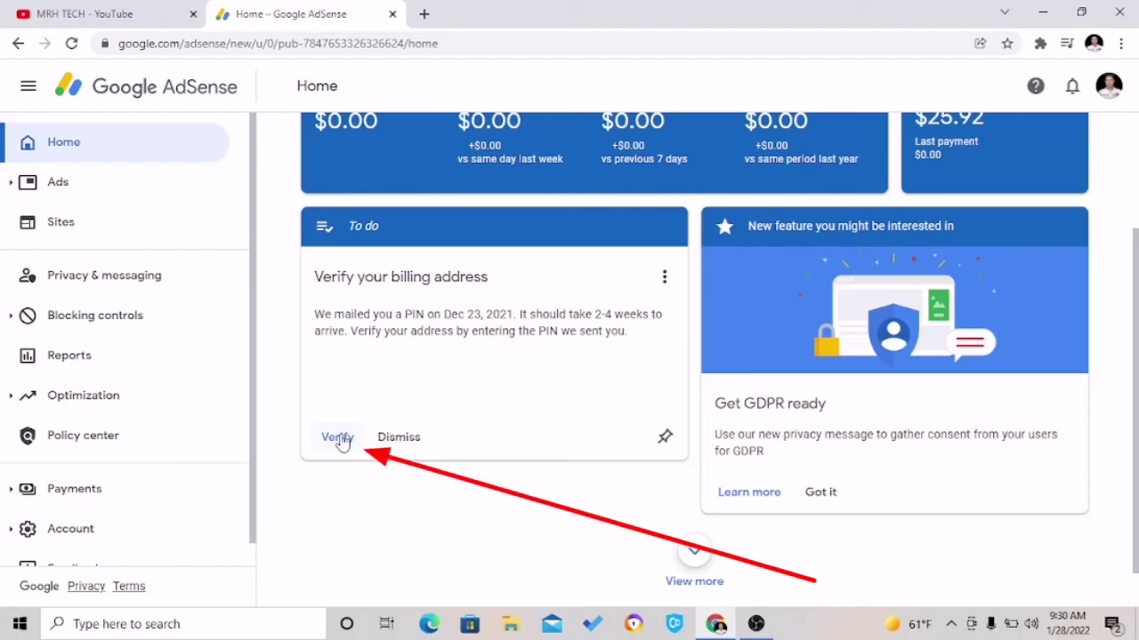
{"action": "left_click", "coordinate": [338, 438]}
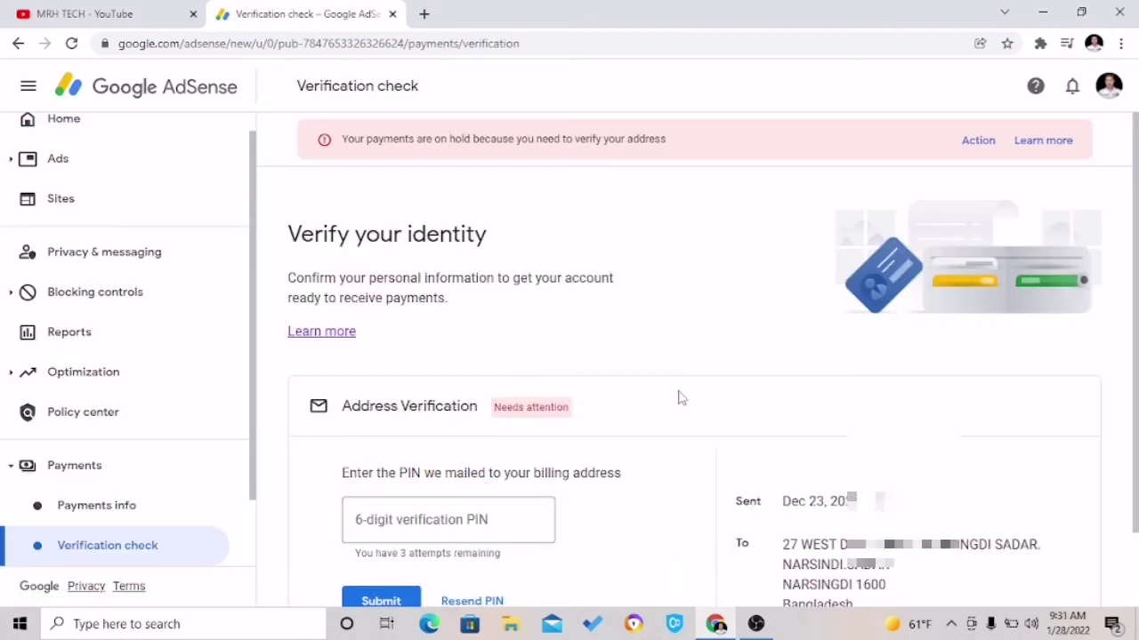
{"action": "scroll", "coordinate": [680, 398], "scroll_direction": "down", "scroll_amount": 1}
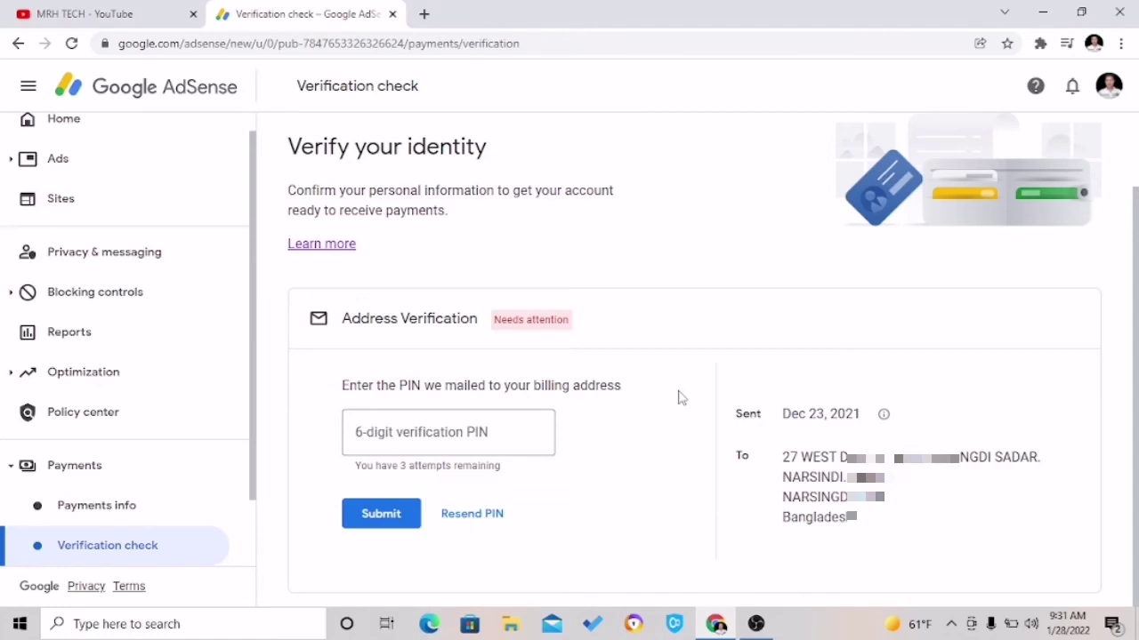
{"action": "left_click", "coordinate": [471, 516]}
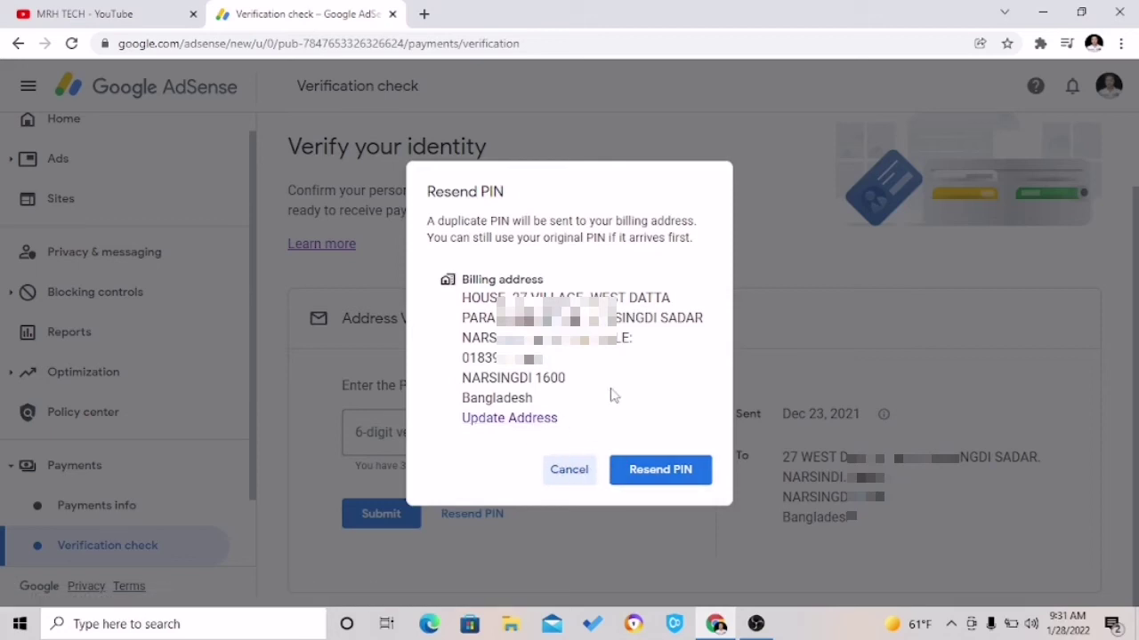
{"action": "left_click", "coordinate": [665, 477]}
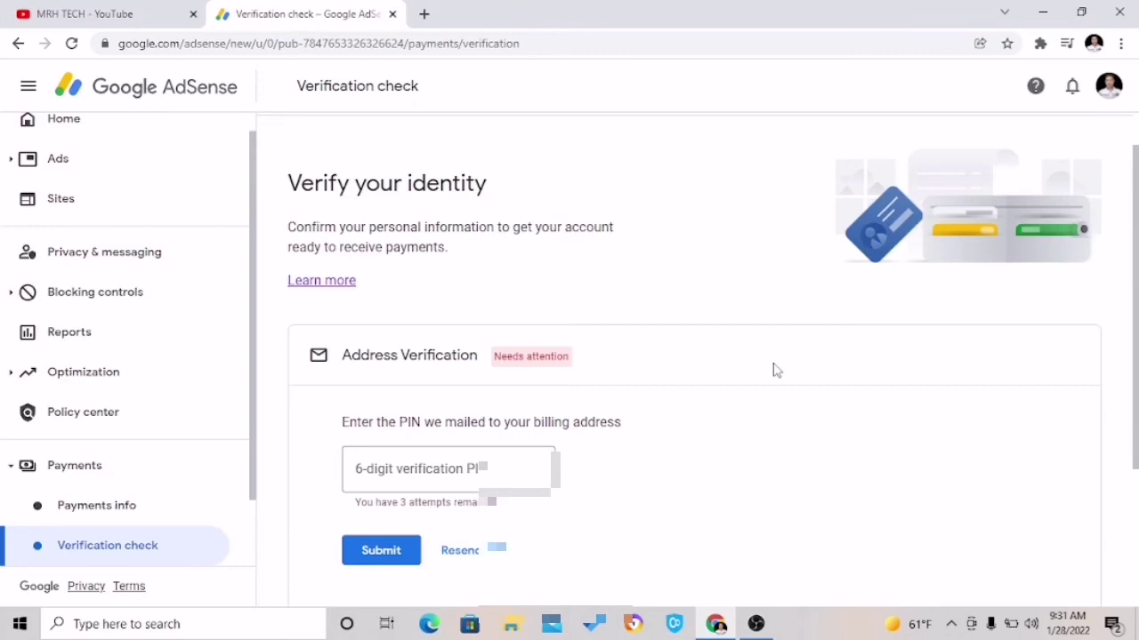
- Check the PIN's sent date and mailing address in the address verification, and the mailing date on the home page's to-do card
{"action": "scroll", "coordinate": [773, 370], "scroll_direction": "down", "scroll_amount": 3}
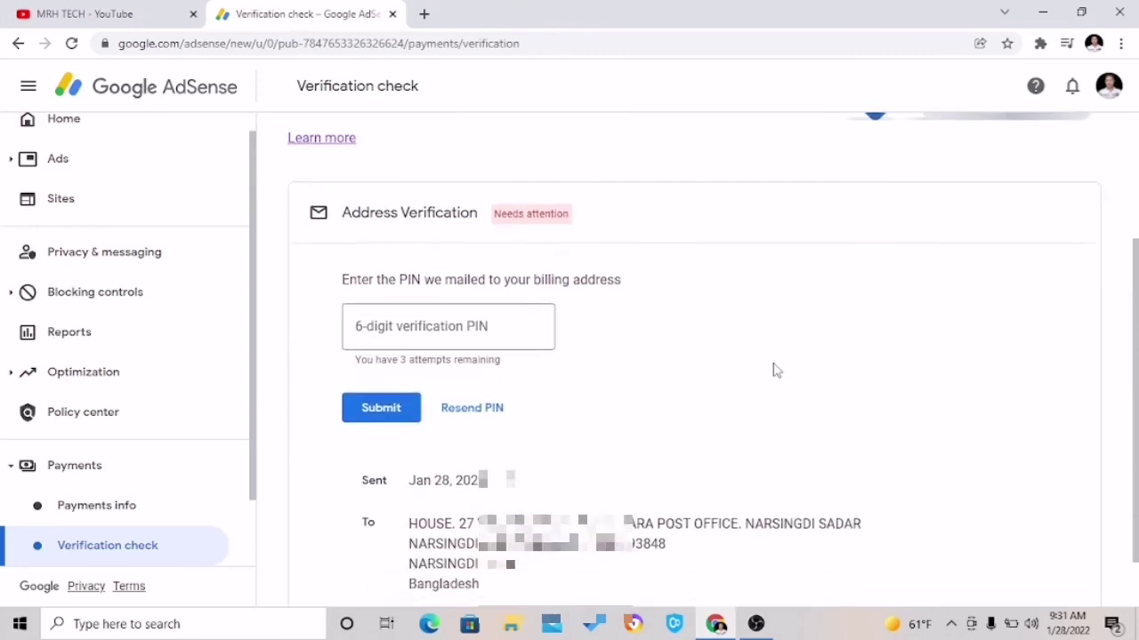
{"action": "scroll", "coordinate": [774, 370], "scroll_direction": "down", "scroll_amount": 1}
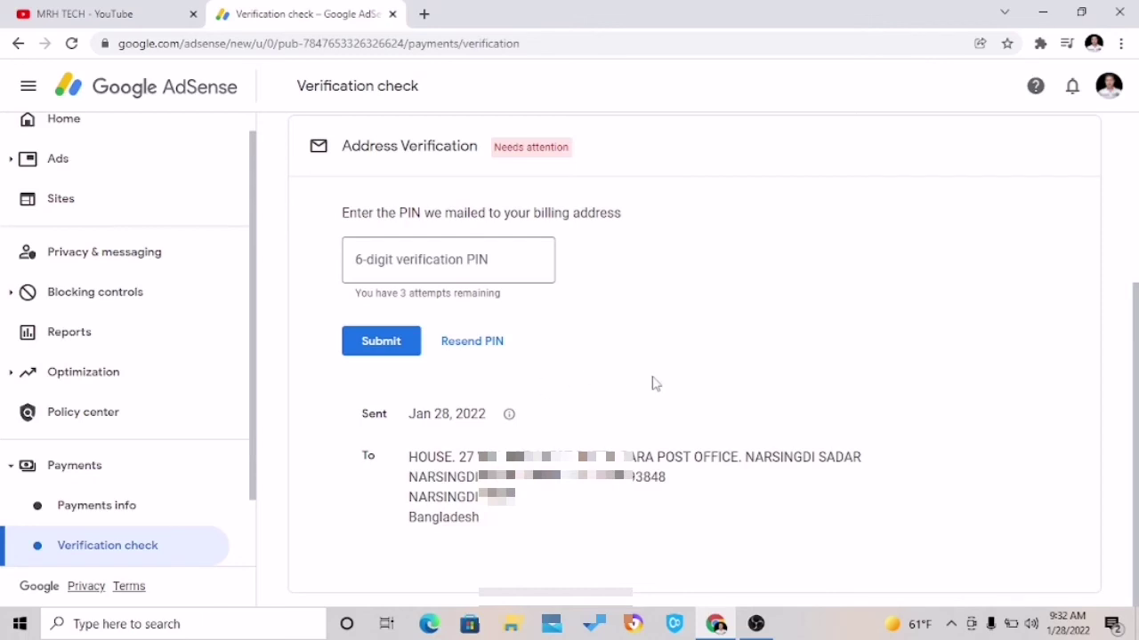
{"action": "scroll", "coordinate": [652, 383], "scroll_direction": "up", "scroll_amount": 3}
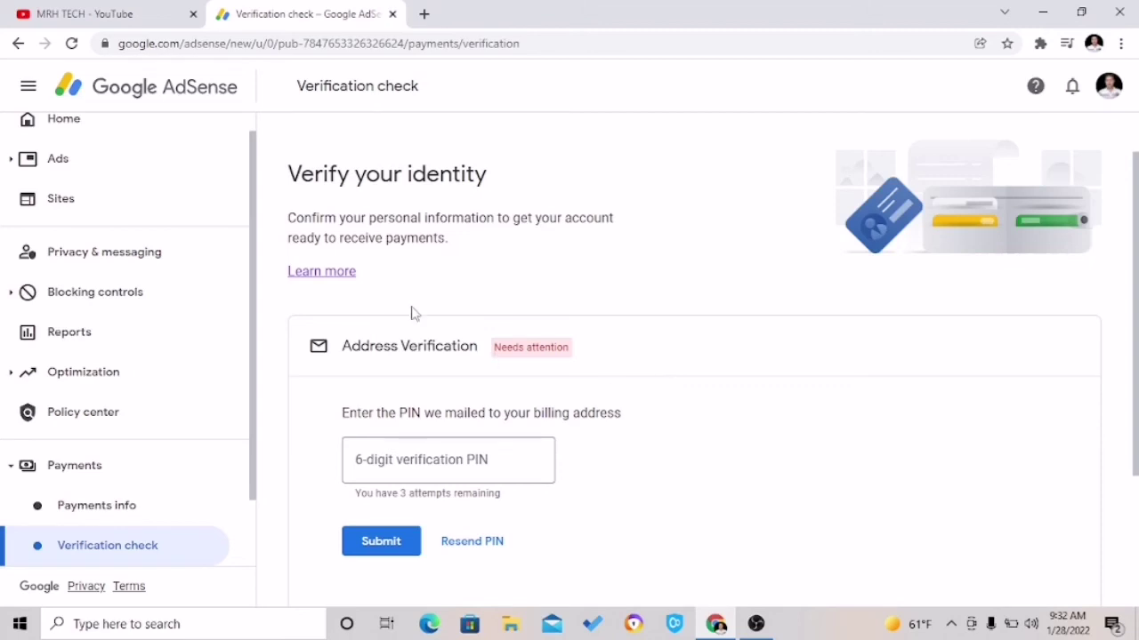
{"action": "left_click", "coordinate": [64, 126]}
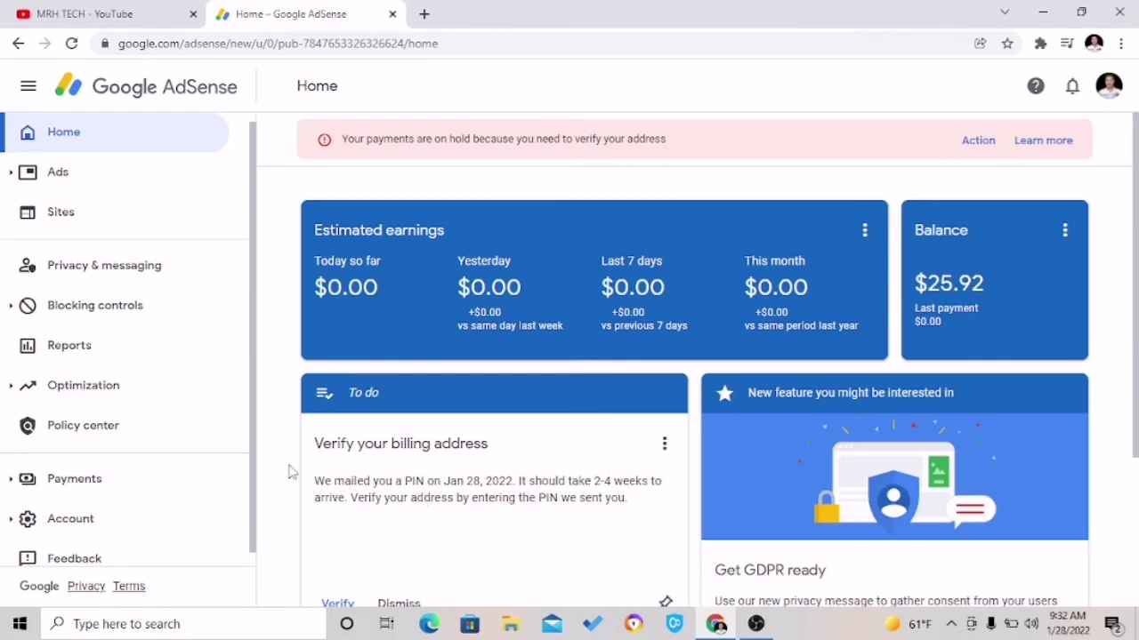
{"action": "scroll", "coordinate": [289, 471], "scroll_direction": "down", "scroll_amount": 1}
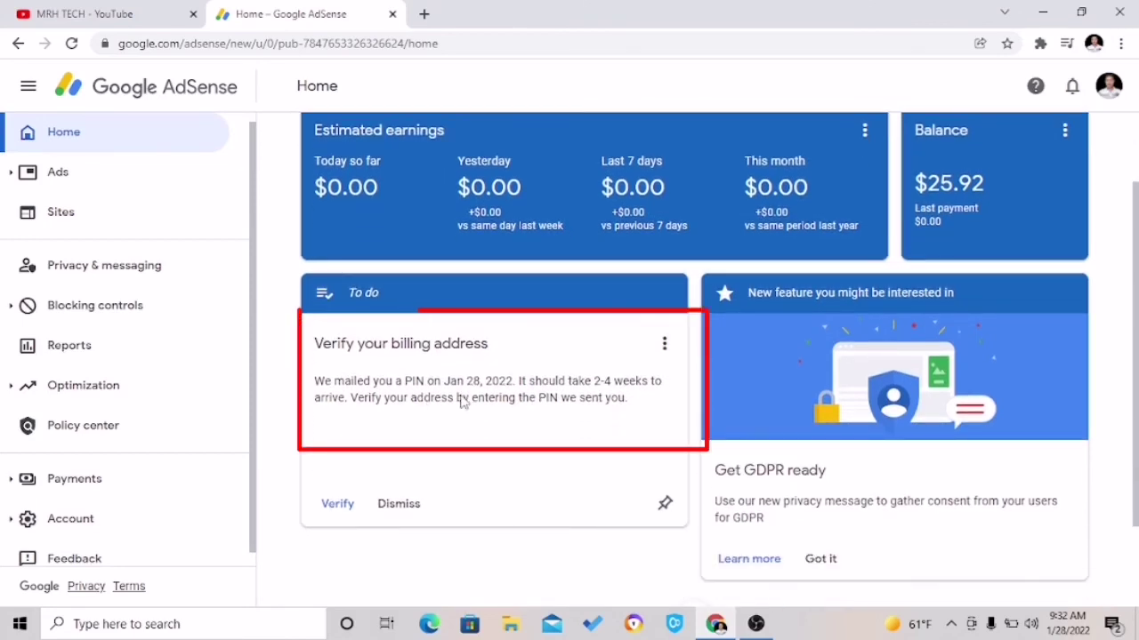